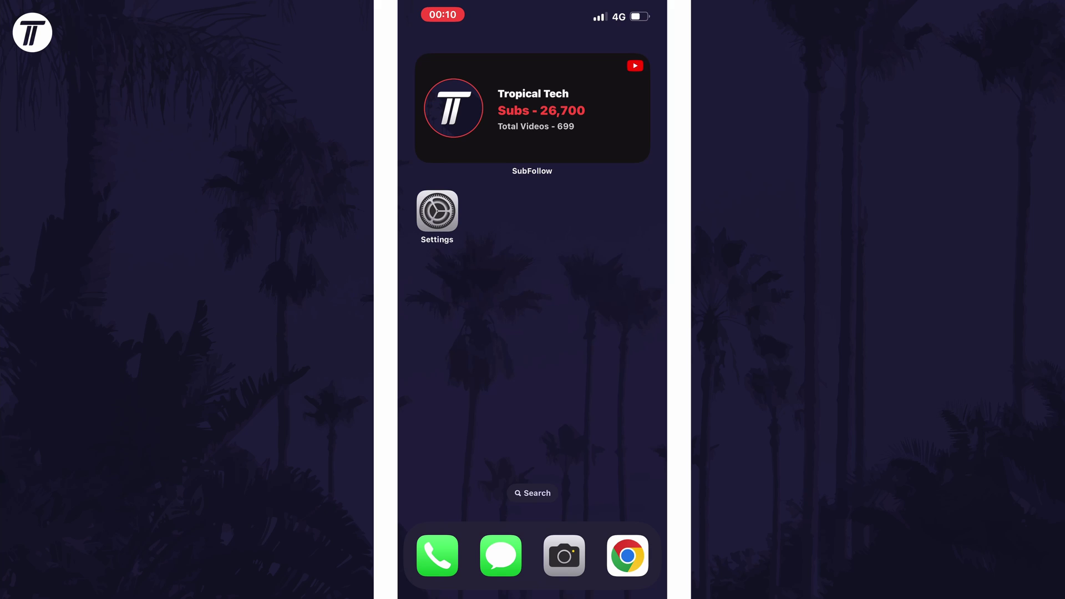
Open Settings and go to the Display & Brightness page.
click(437, 211)
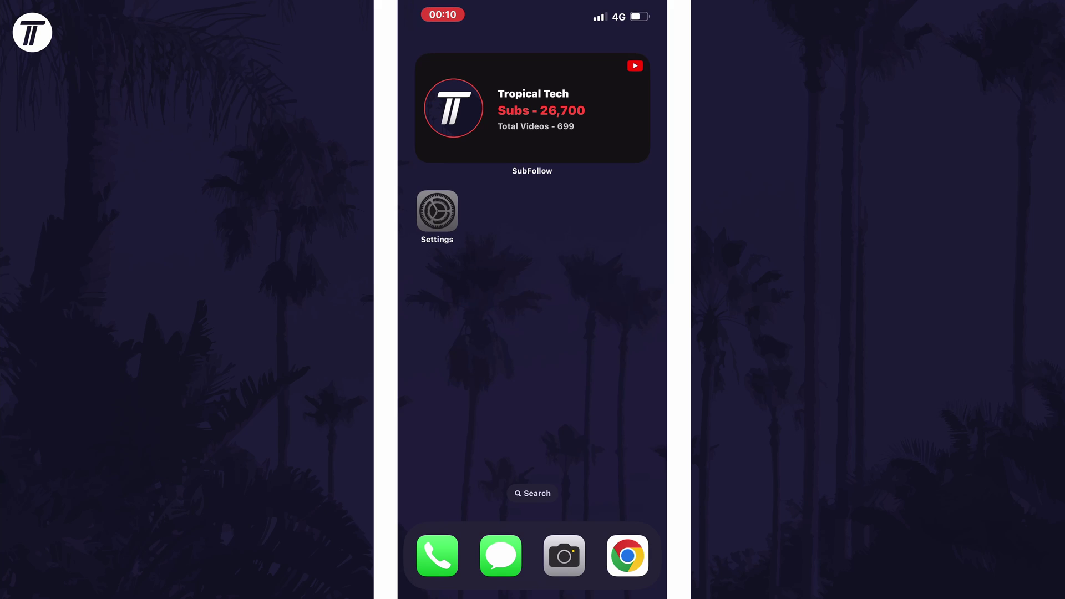
scroll(533, 333, down, 3)
scroll(533, 333, down, 3)
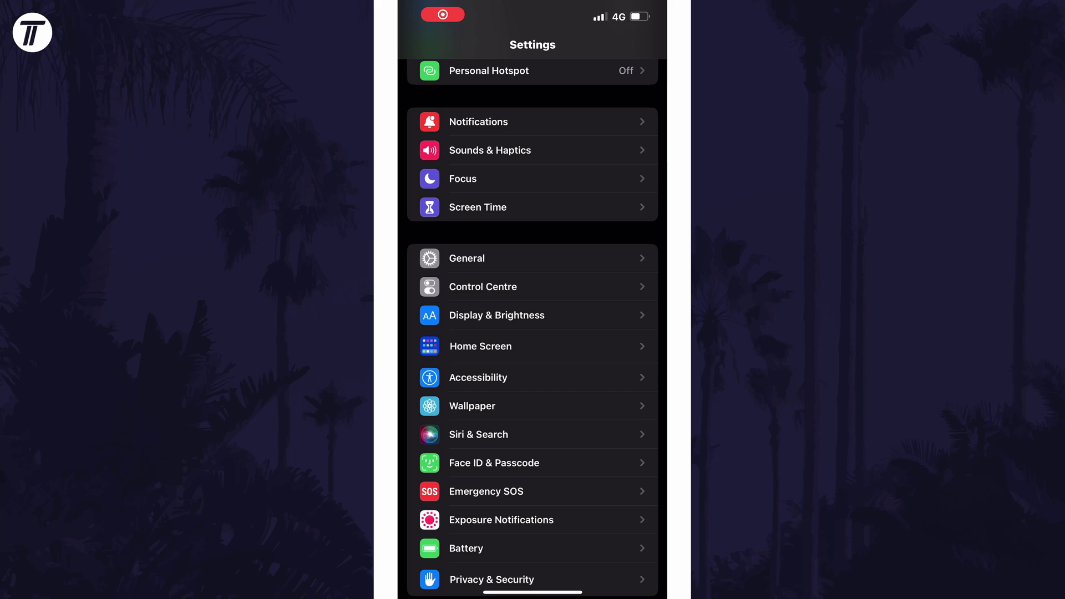
click(533, 314)
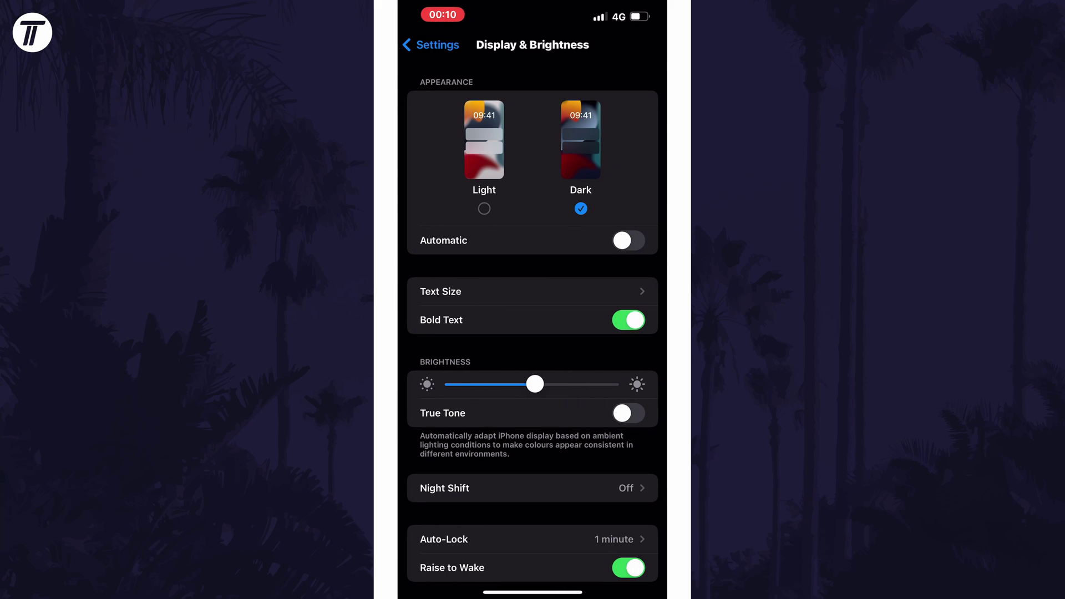
scroll(532, 333, down, 3)
Open the Night Shift page from Display & Brightness.
click(533, 379)
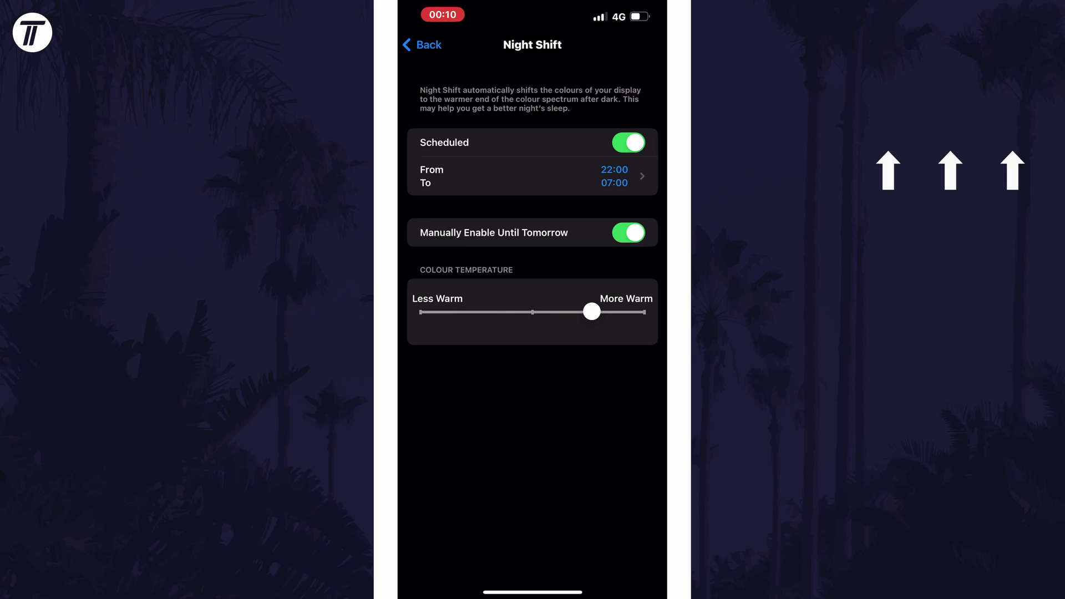
Move the Colour Temperature slider from near More Warm to the centre.
drag(590, 312, 532, 312)
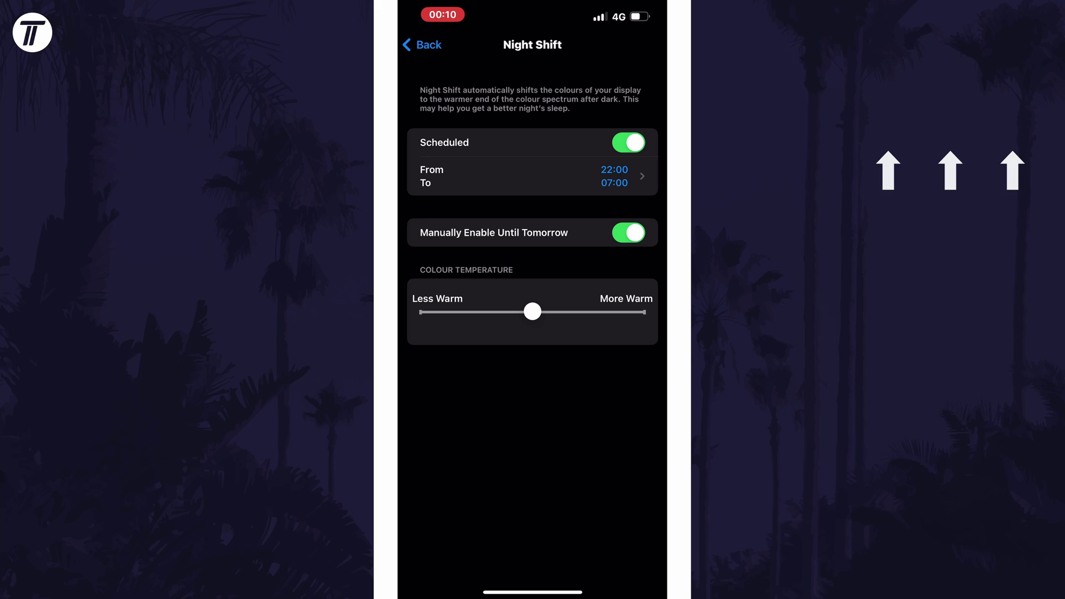